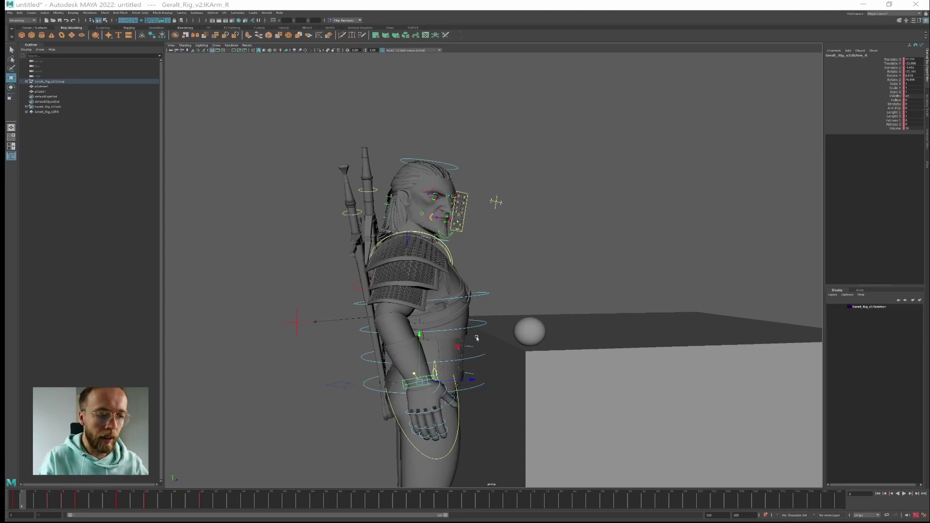
Play through the character's grabbing animation and inspect the right hand, the sphere and the box from the side
{"action": "middle_click_drag", "start_coordinate": [476, 338], "coordinate": [459, 322], "text": "alt"}
{"action": "left_click_drag", "start_coordinate": [459, 321], "coordinate": [416, 339], "text": "alt"}
{"action": "scroll", "coordinate": [358, 392], "scroll_direction": "up", "scroll_amount": 4}
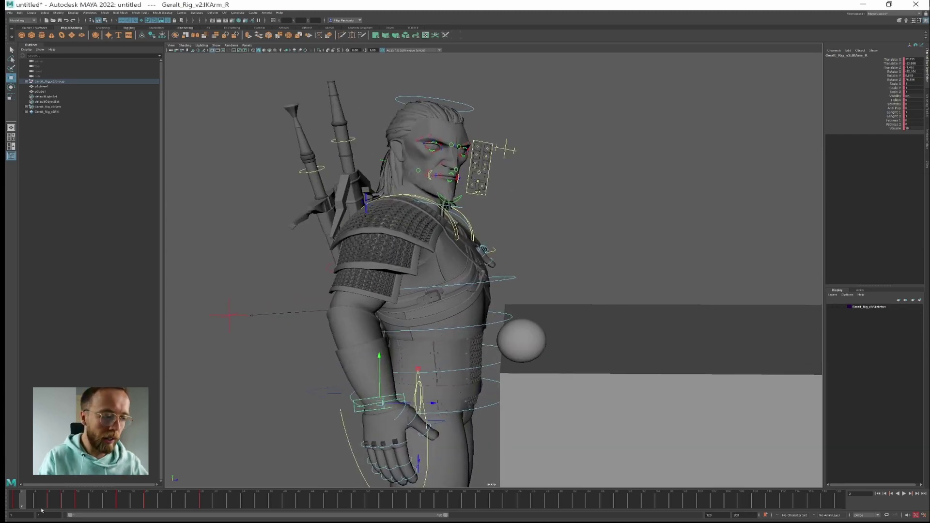
{"action": "left_click_drag", "start_coordinate": [41, 508], "coordinate": [129, 501]}
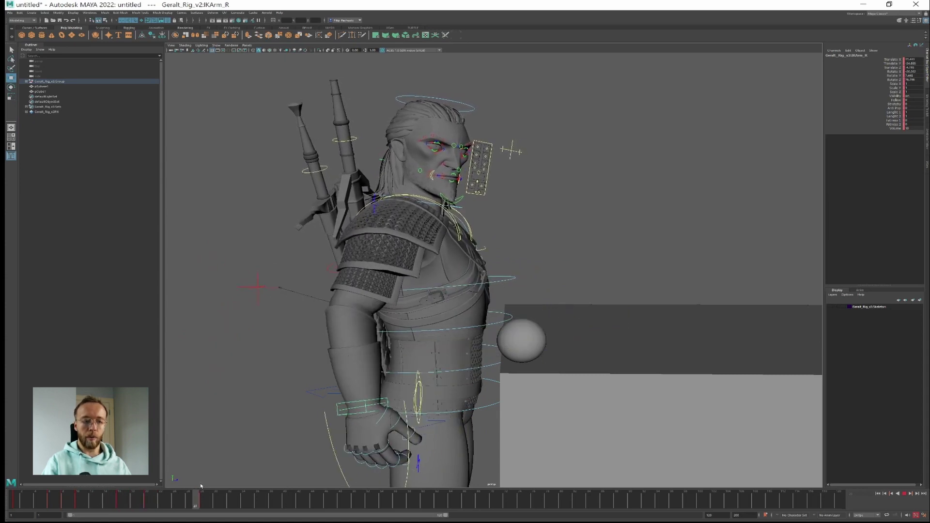
{"action": "key", "text": "alt+v"}
{"action": "left_click_drag", "start_coordinate": [448, 252], "coordinate": [473, 218], "text": "alt"}
{"action": "right_click_drag", "start_coordinate": [472, 218], "coordinate": [502, 217], "text": "alt"}
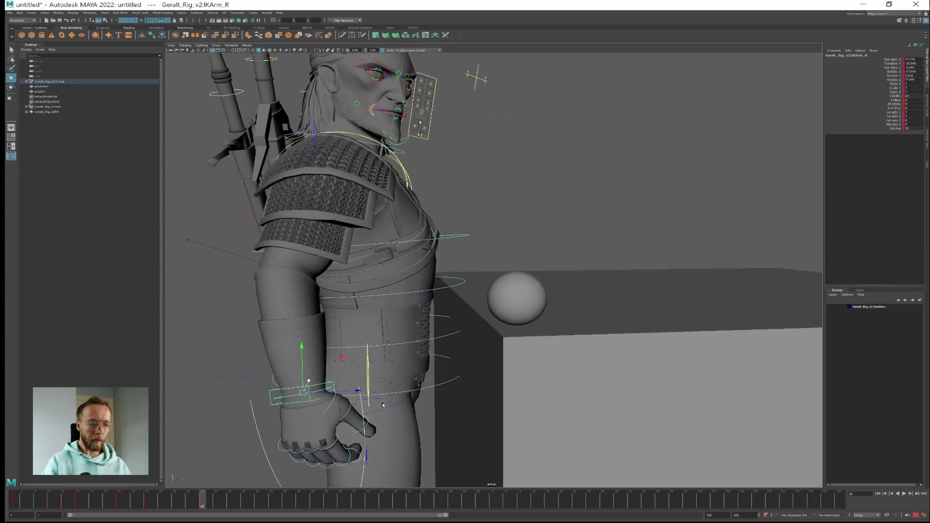
{"action": "left_click", "coordinate": [504, 209]}
{"action": "left_click_drag", "start_coordinate": [504, 254], "coordinate": [502, 261], "text": "alt"}
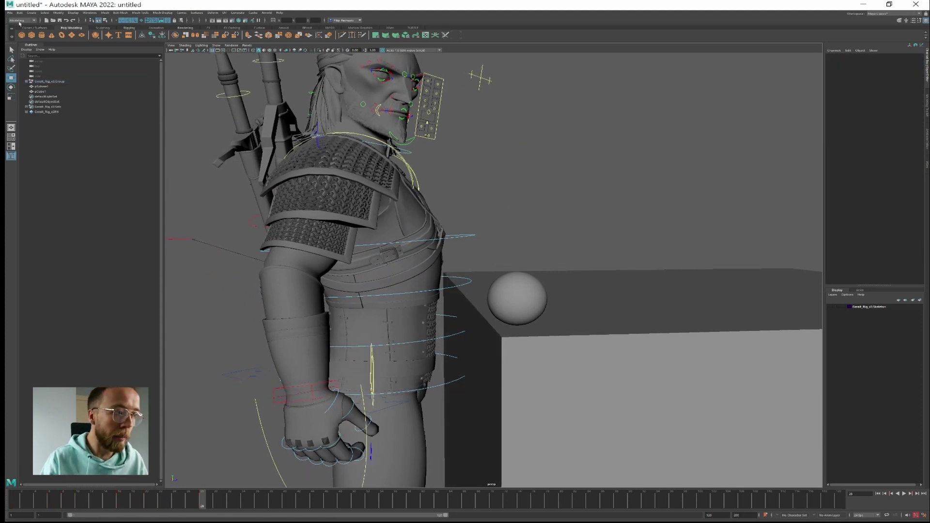
Switch the menu set to Animation and look over the available constraint types
{"action": "left_click", "coordinate": [22, 21]}
{"action": "left_click", "coordinate": [26, 33]}
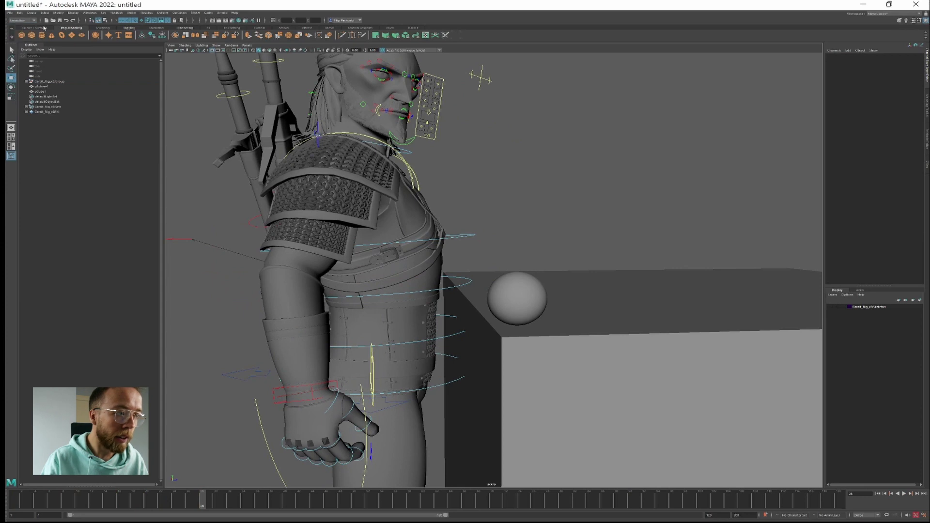
{"action": "left_click", "coordinate": [179, 13]}
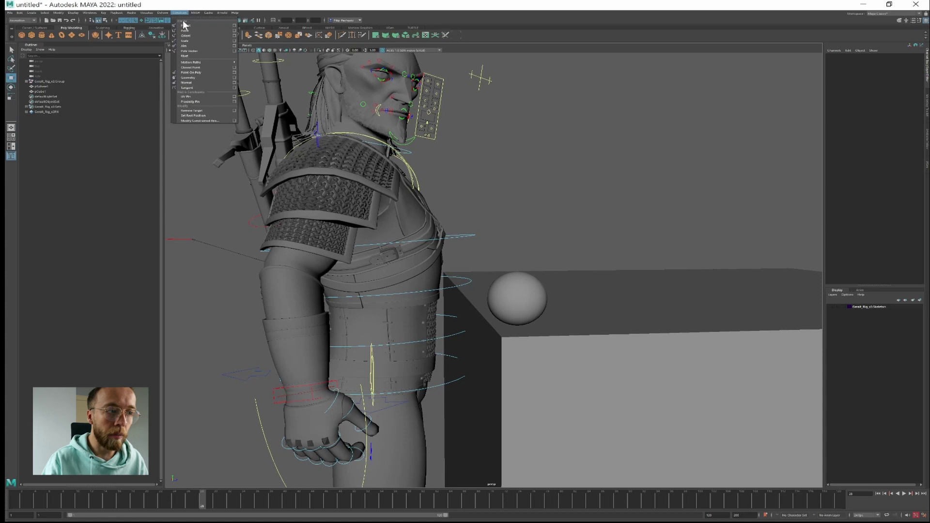
{"action": "left_click", "coordinate": [521, 309]}
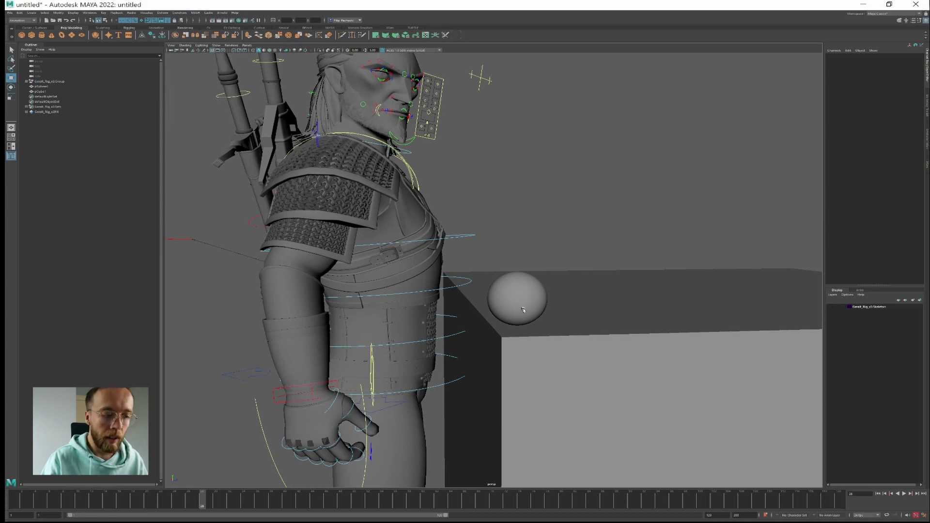
{"action": "middle_click_drag", "start_coordinate": [520, 309], "coordinate": [518, 300], "text": "alt"}
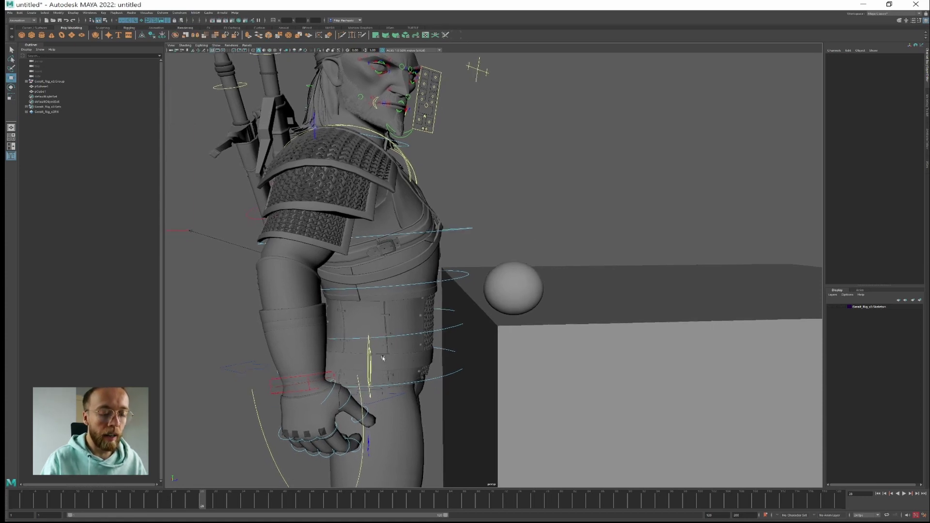
Select the right arm IK control followed by the sphere, and open the Parent Constraint options for them
{"action": "left_click", "coordinate": [327, 374]}
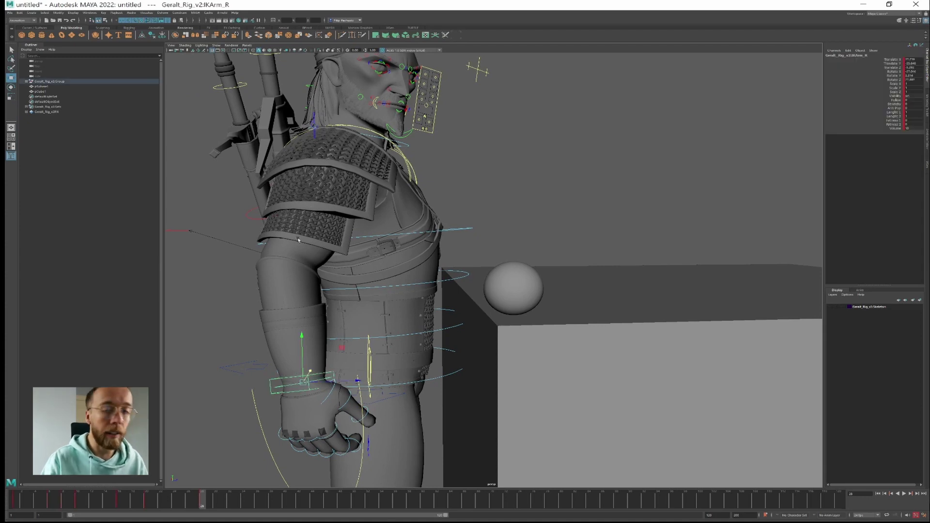
{"action": "left_click", "coordinate": [496, 295]}
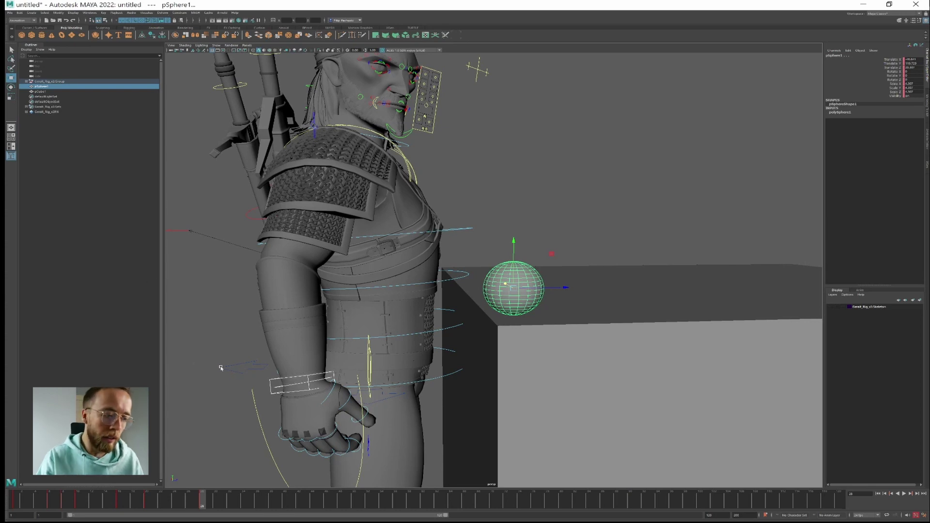
{"action": "left_click", "coordinate": [275, 380]}
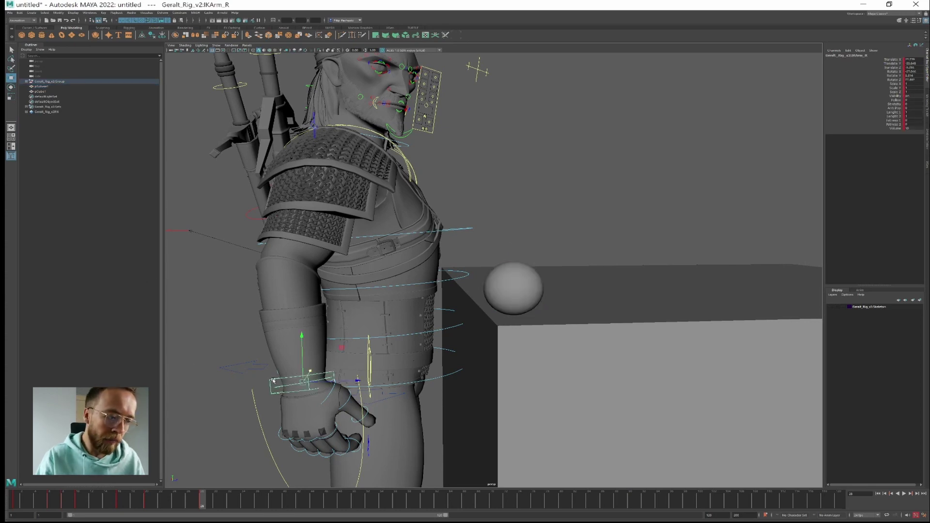
{"action": "left_click", "coordinate": [538, 285]}
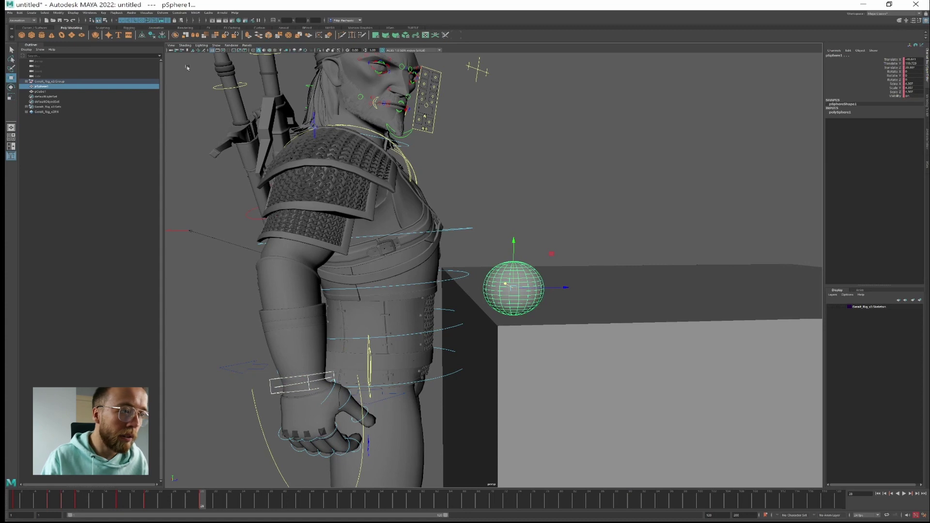
{"action": "left_click", "coordinate": [178, 13]}
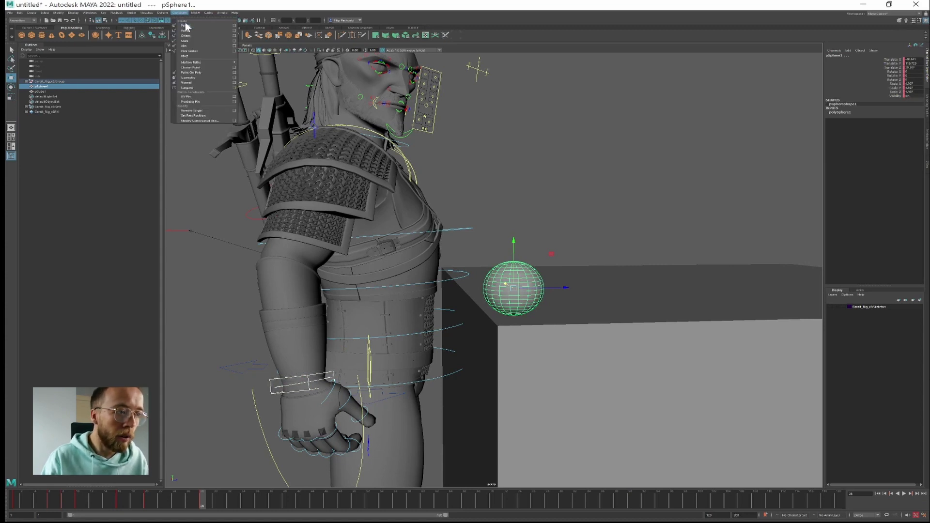
{"action": "left_click", "coordinate": [234, 25]}
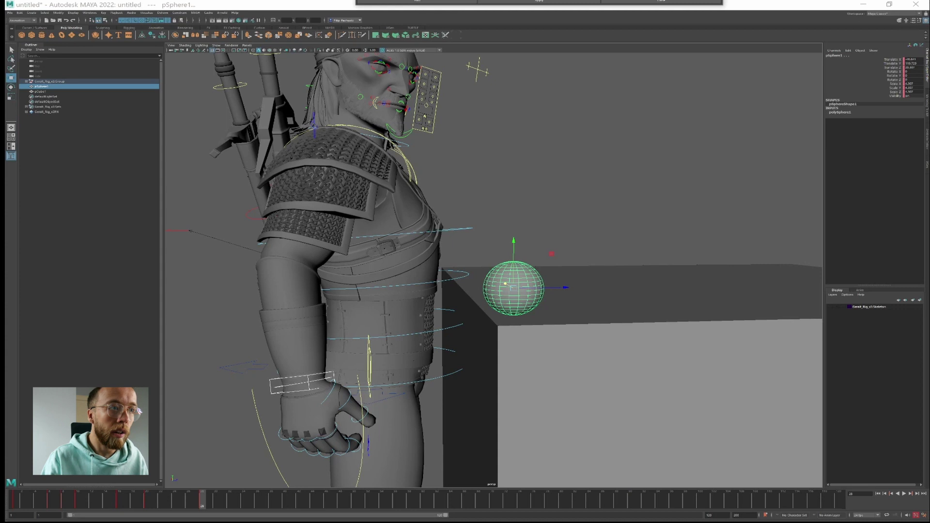
{"action": "left_click_drag", "start_coordinate": [426, 0], "coordinate": [242, 87]}
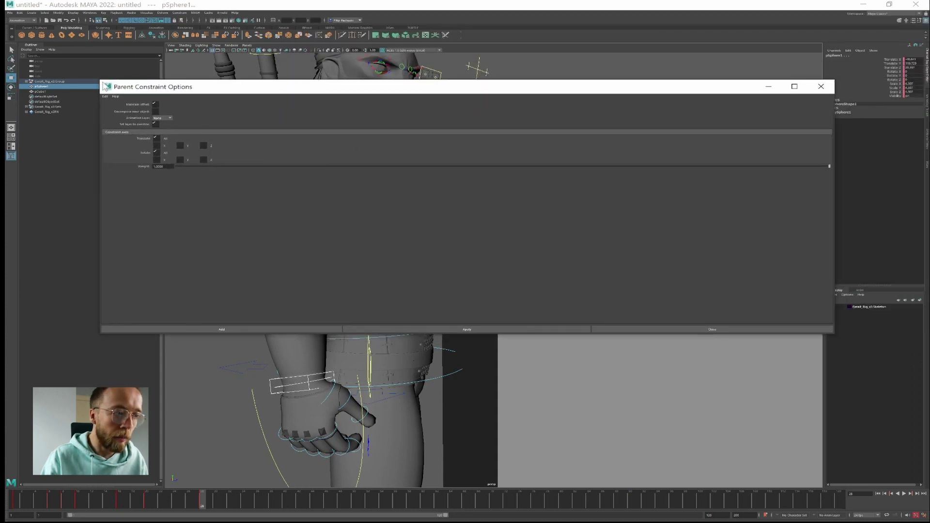
{"action": "left_click_drag", "start_coordinate": [100, 80], "coordinate": [86, 65]}
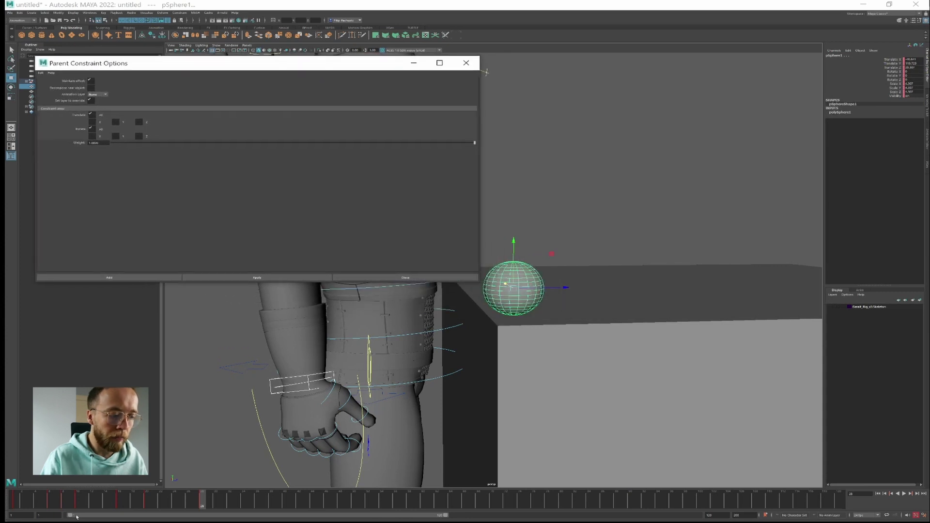
Parent-constrain the sphere to the right arm IK control with Maintain Offset enabled, at the frame where the hand grips it
{"action": "left_click_drag", "start_coordinate": [116, 502], "coordinate": [121, 501]}
{"action": "middle_click_drag", "start_coordinate": [549, 312], "coordinate": [643, 316], "text": "alt"}
{"action": "left_click_drag", "start_coordinate": [644, 315], "coordinate": [623, 306], "text": "alt"}
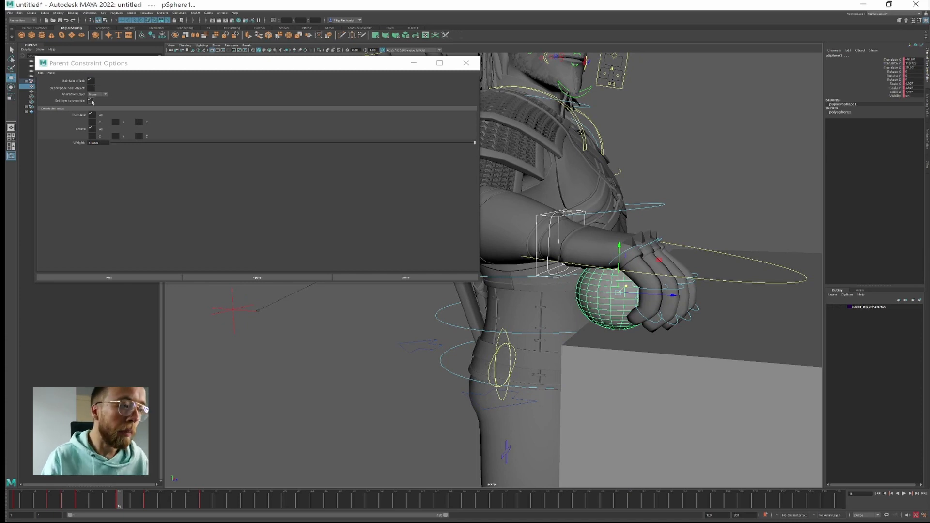
{"action": "left_click", "coordinate": [92, 82]}
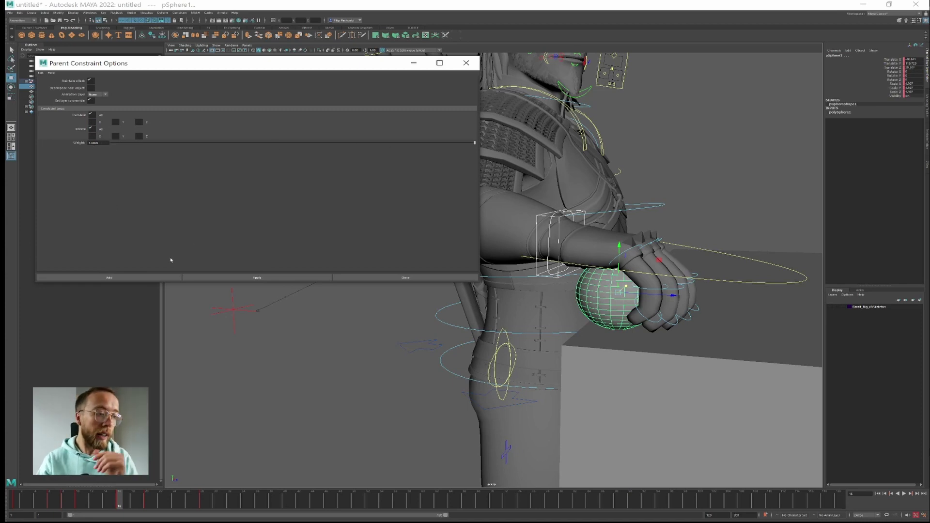
{"action": "left_click", "coordinate": [143, 278]}
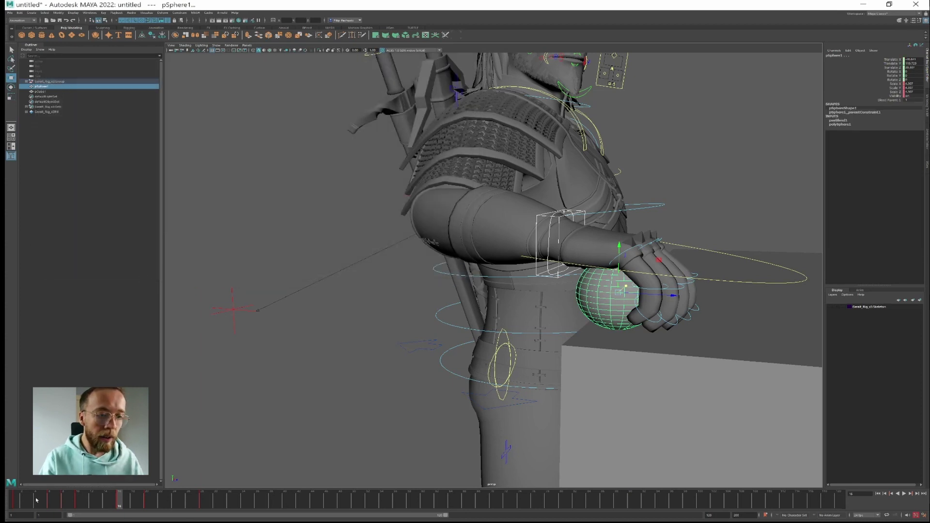
Play back the constrained animation, return to the grip frame and examine the sphere and the arm control
{"action": "key", "text": "alt+v"}
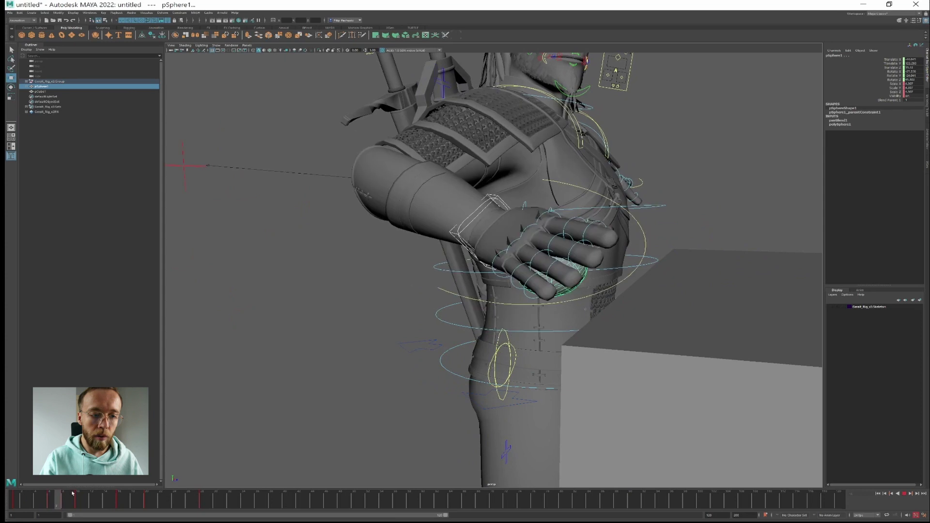
{"action": "left_click", "coordinate": [121, 501]}
{"action": "middle_click_drag", "start_coordinate": [624, 310], "coordinate": [530, 290], "text": "alt"}
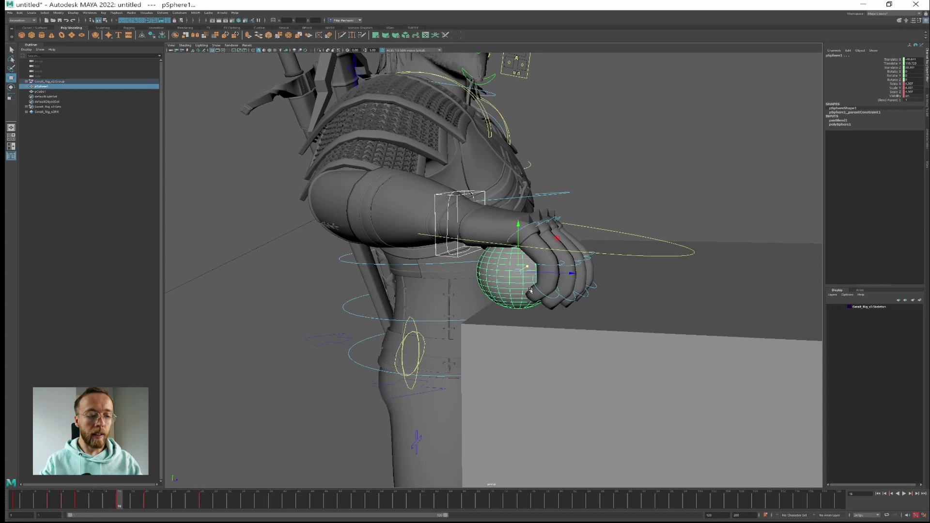
{"action": "left_click", "coordinate": [528, 276]}
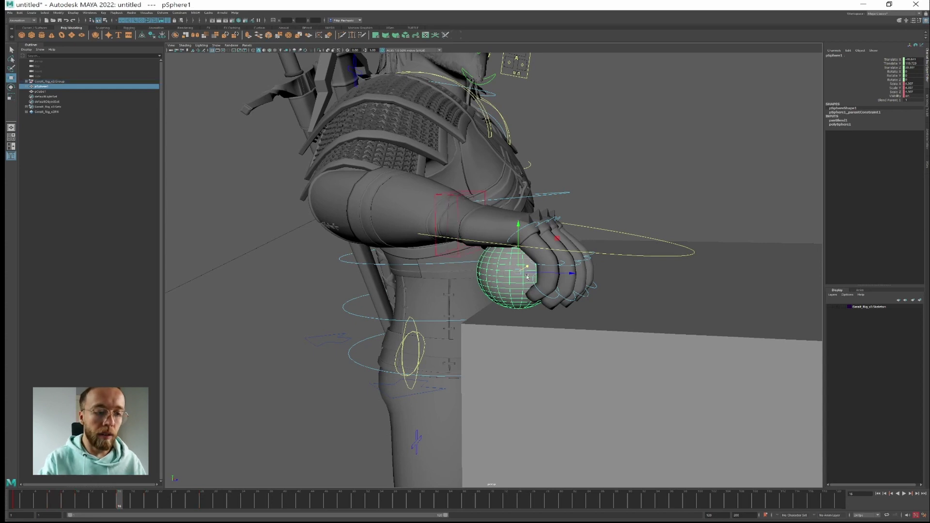
{"action": "left_click", "coordinate": [606, 174]}
{"action": "left_click", "coordinate": [439, 196]}
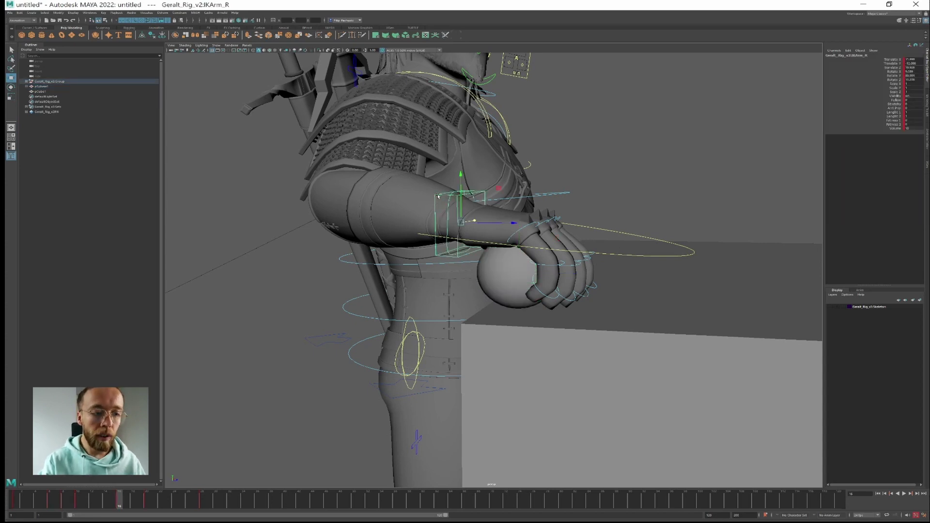
{"action": "left_click", "coordinate": [613, 172]}
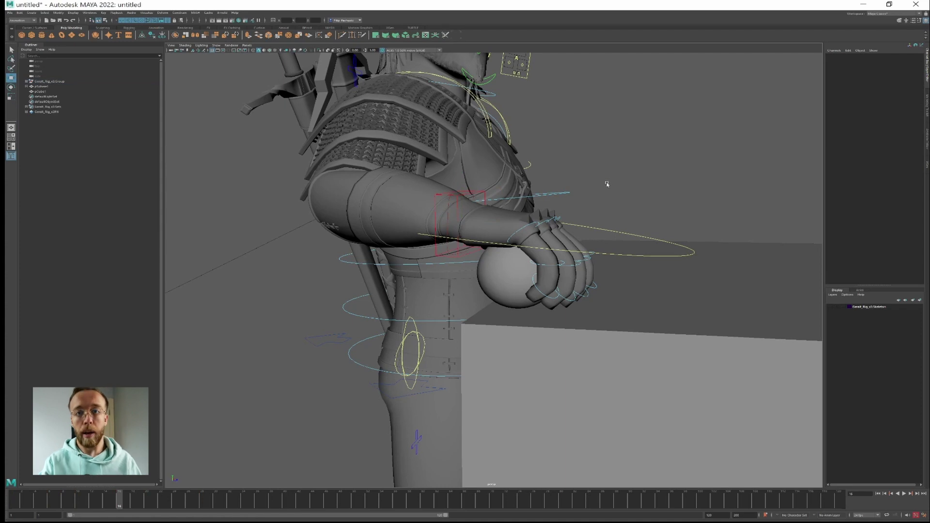
{"action": "left_click_drag", "start_coordinate": [605, 211], "coordinate": [587, 239], "text": "alt"}
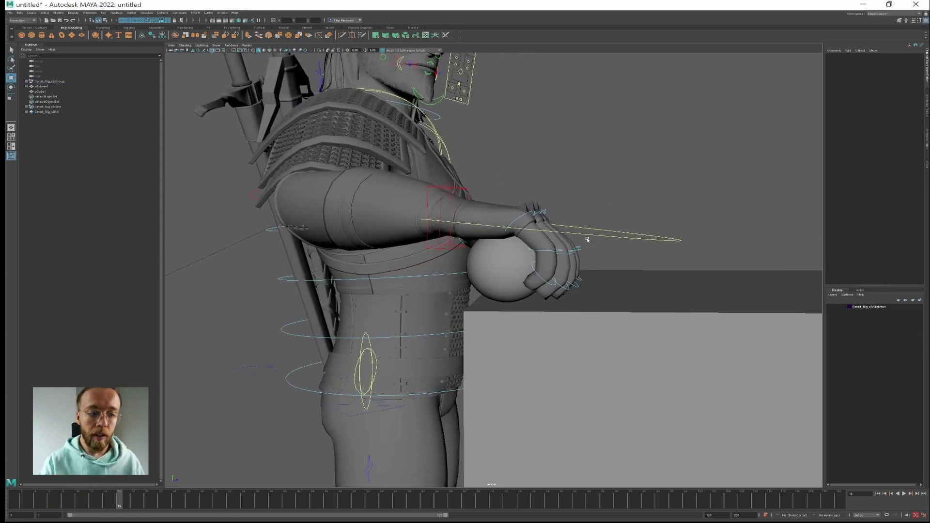
Set the sphere's Blend Parent 1 attribute to 0
{"action": "left_click", "coordinate": [521, 257]}
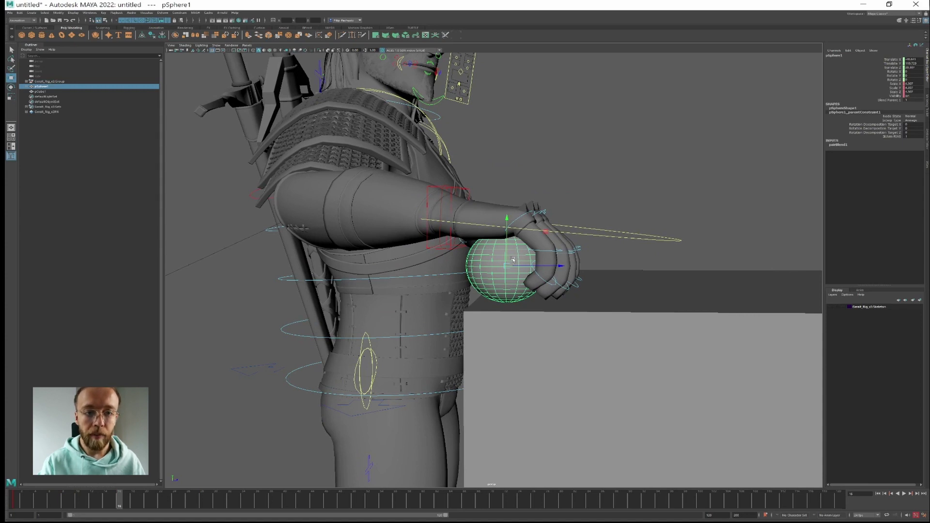
{"action": "left_click", "coordinate": [612, 169]}
{"action": "key", "text": "ctrl+z"}
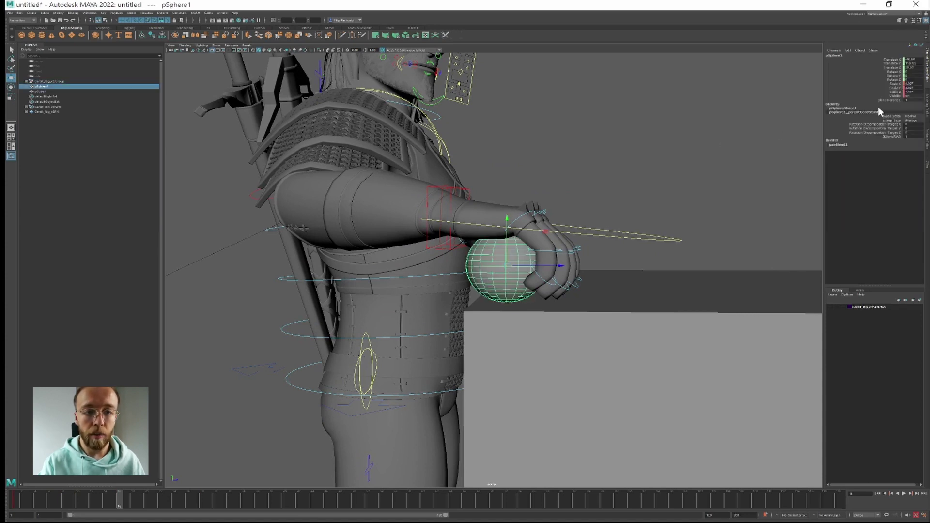
{"action": "left_click", "coordinate": [887, 100]}
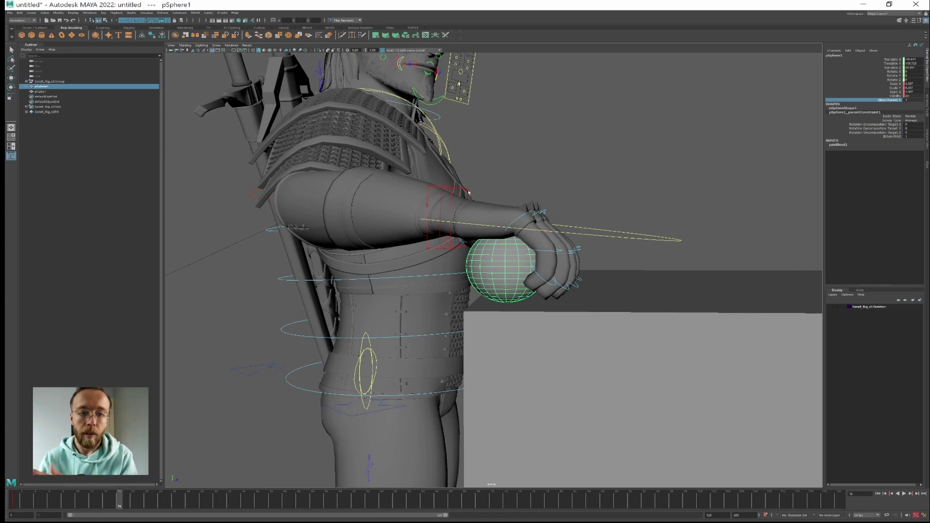
{"action": "left_click", "coordinate": [916, 99]}
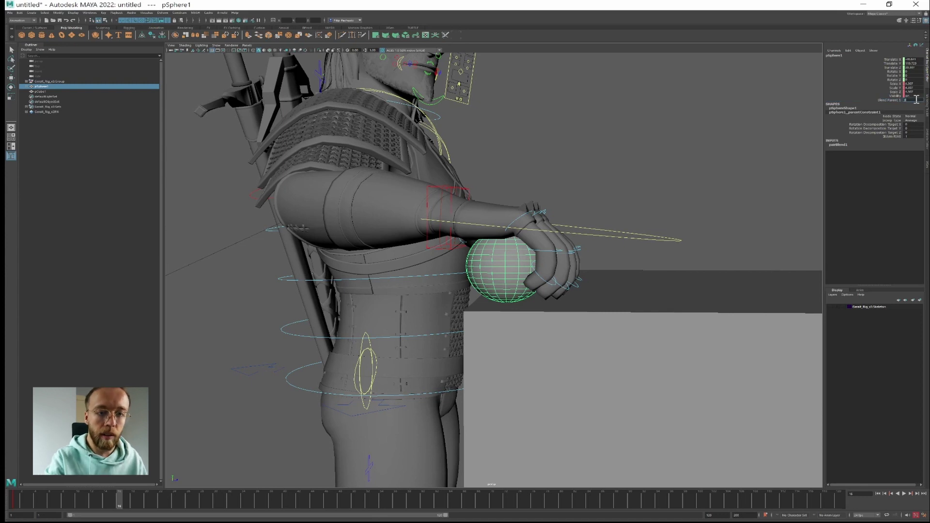
{"action": "key", "text": "Return"}
Key the sphere's Blend Parent 1 at 0 on the frame shortly before the hand closes around it
{"action": "key", "text": "alt+v"}
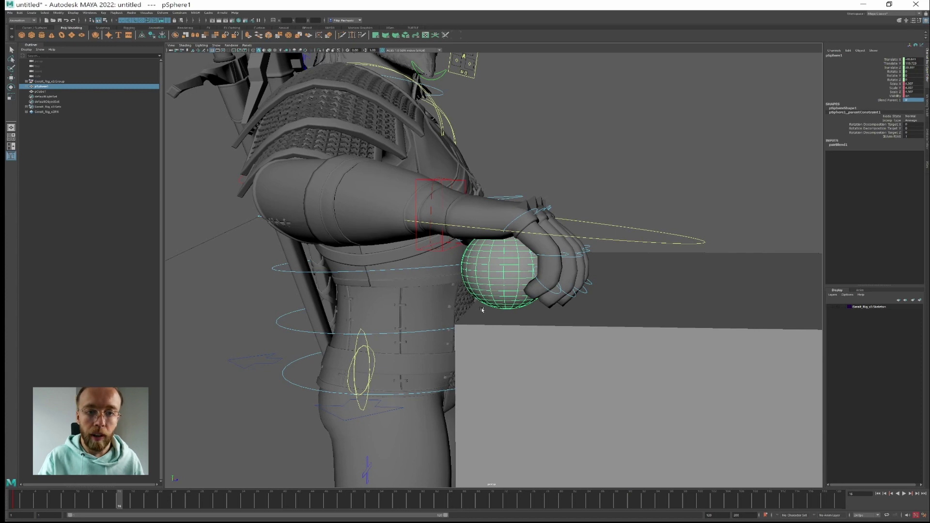
{"action": "left_click", "coordinate": [127, 505]}
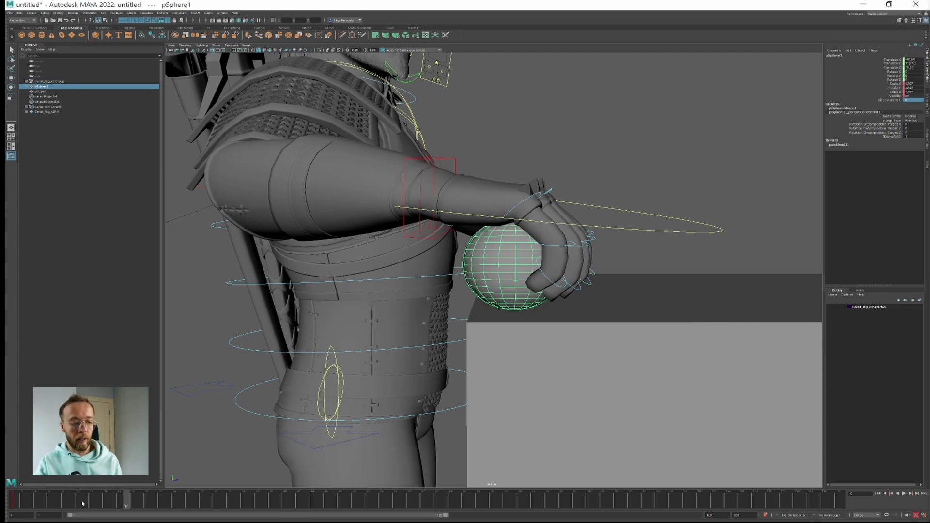
{"action": "left_click_drag", "start_coordinate": [83, 503], "coordinate": [119, 505]}
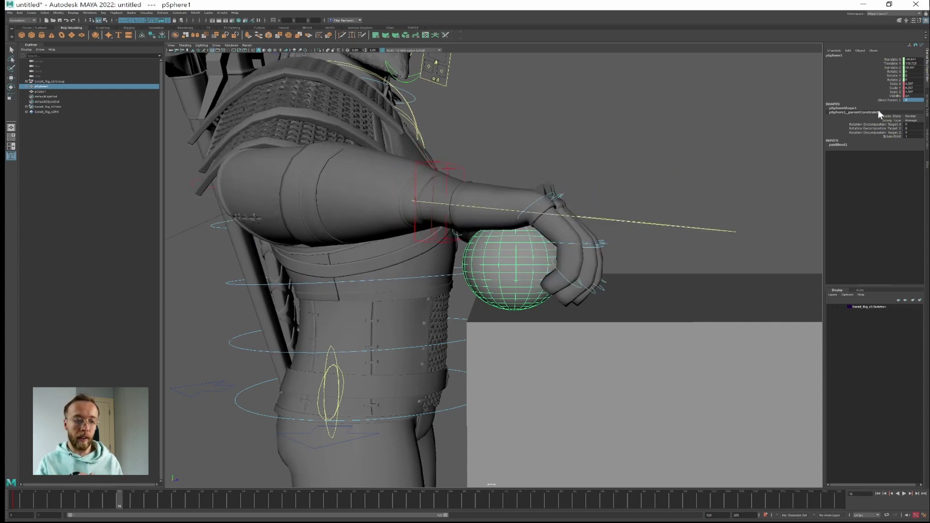
{"action": "mouse_move", "coordinate": [116, 503]}
{"action": "left_mouse_down"}
{"action": "mouse_move", "coordinate": [25, 499]}
{"action": "mouse_move", "coordinate": [125, 495]}
{"action": "mouse_move", "coordinate": [107, 495]}
{"action": "left_mouse_up"}
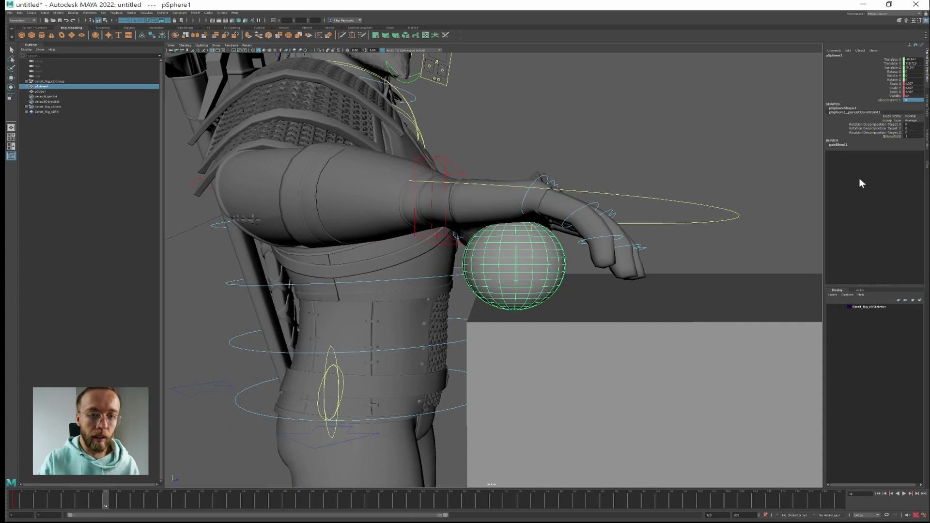
{"action": "right_click", "coordinate": [876, 100]}
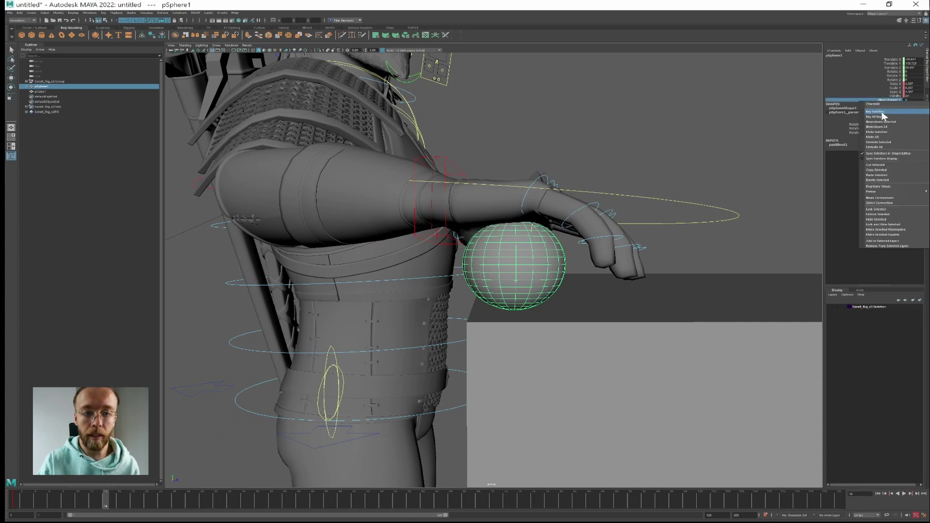
{"action": "left_click", "coordinate": [882, 113]}
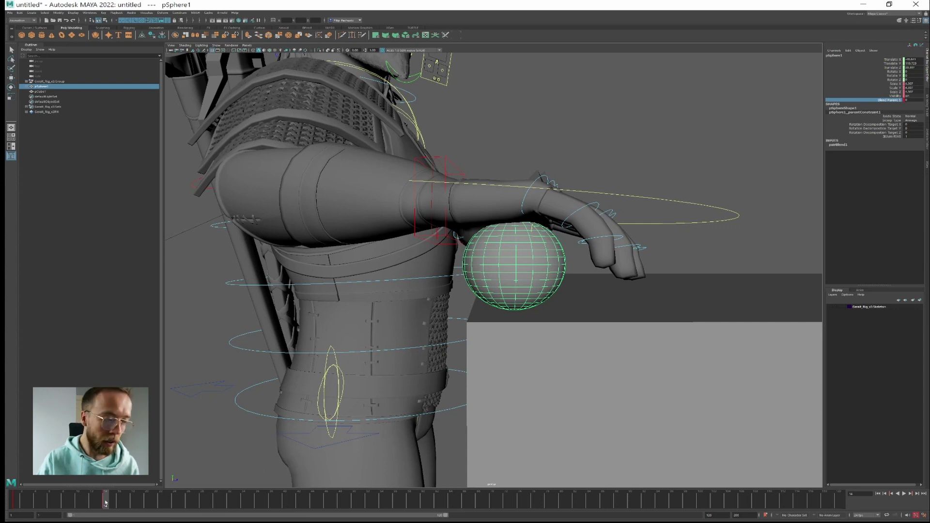
Key the sphere's Blend Parent 1 at 1 on the frame where the hand grips it, and scrub through the pickup
{"action": "mouse_move", "coordinate": [108, 503]}
{"action": "left_mouse_down"}
{"action": "mouse_move", "coordinate": [128, 504]}
{"action": "mouse_move", "coordinate": [119, 504]}
{"action": "left_mouse_up"}
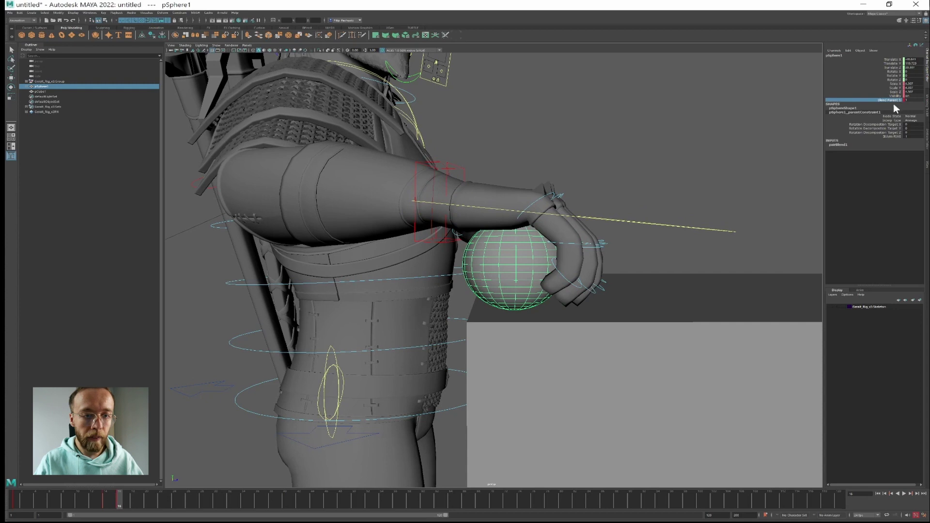
{"action": "left_click_drag", "start_coordinate": [127, 502], "coordinate": [306, 497]}
{"action": "mouse_move", "coordinate": [178, 504]}
{"action": "left_mouse_down"}
{"action": "mouse_move", "coordinate": [102, 501]}
{"action": "mouse_move", "coordinate": [155, 502]}
{"action": "mouse_move", "coordinate": [104, 501]}
{"action": "mouse_move", "coordinate": [116, 504]}
{"action": "left_mouse_up"}
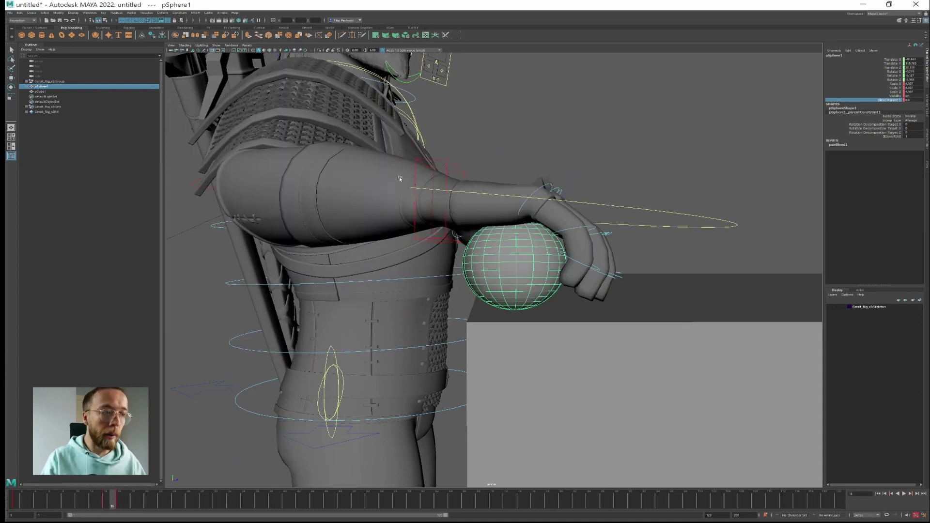
Examine the sphere's Blend Parent 1 curve in the Graph Editor around the transition between its two keys, and close the editor
{"action": "left_click", "coordinate": [89, 12]}
{"action": "mouse_move", "coordinate": [116, 42]}
{"action": "left_click", "coordinate": [165, 41]}
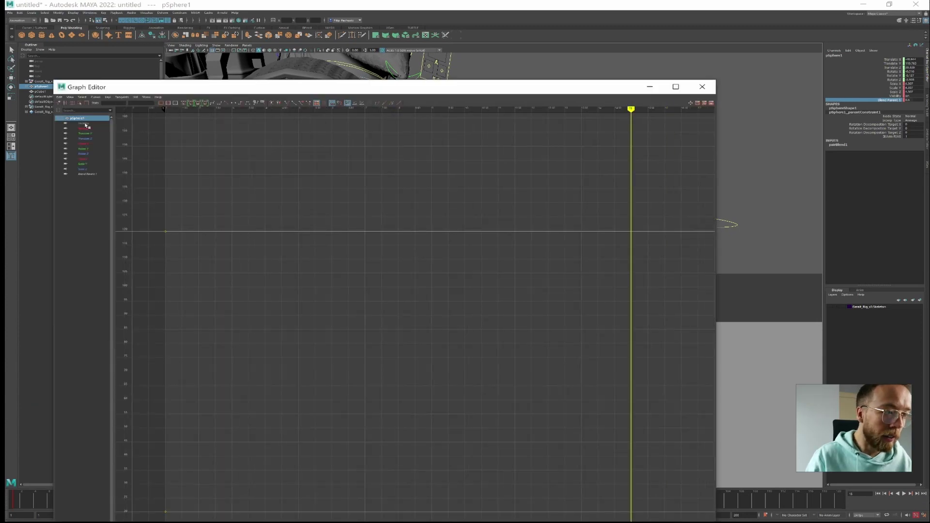
{"action": "left_click", "coordinate": [88, 174]}
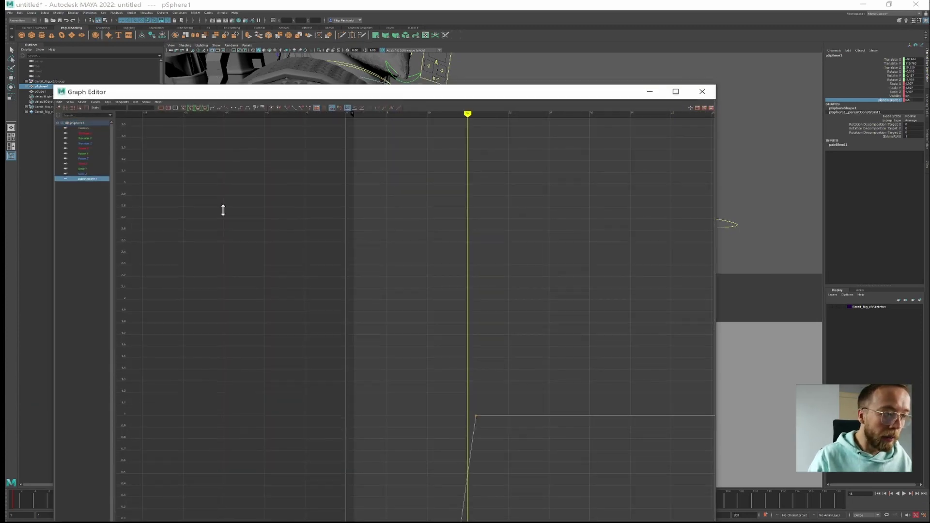
{"action": "left_click_drag", "start_coordinate": [223, 210], "coordinate": [236, 87]}
{"action": "scroll", "coordinate": [443, 343], "scroll_direction": "down", "scroll_amount": 5}
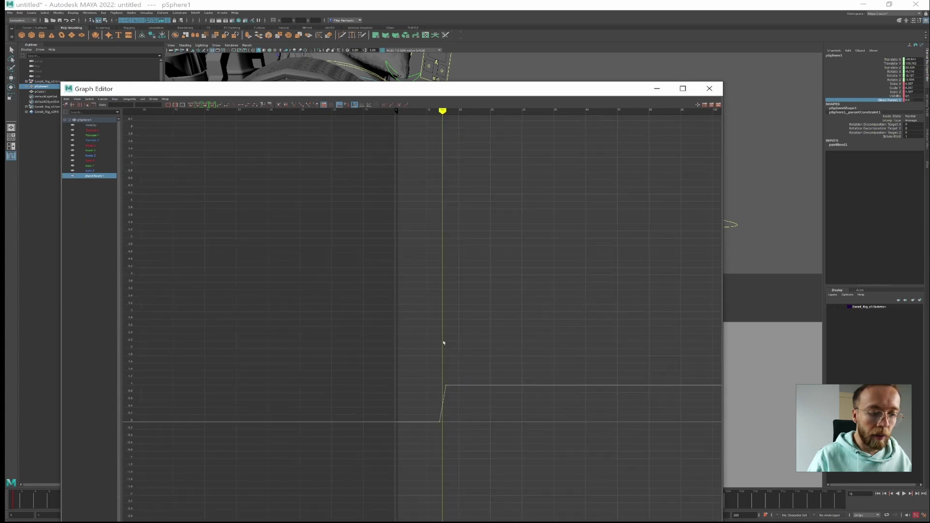
{"action": "middle_click_drag", "start_coordinate": [440, 370], "coordinate": [408, 272], "text": "alt"}
{"action": "scroll", "coordinate": [396, 295], "scroll_direction": "up", "scroll_amount": 6}
{"action": "middle_click_drag", "start_coordinate": [378, 242], "coordinate": [375, 351], "text": "alt"}
{"action": "scroll", "coordinate": [374, 290], "scroll_direction": "down", "scroll_amount": 2}
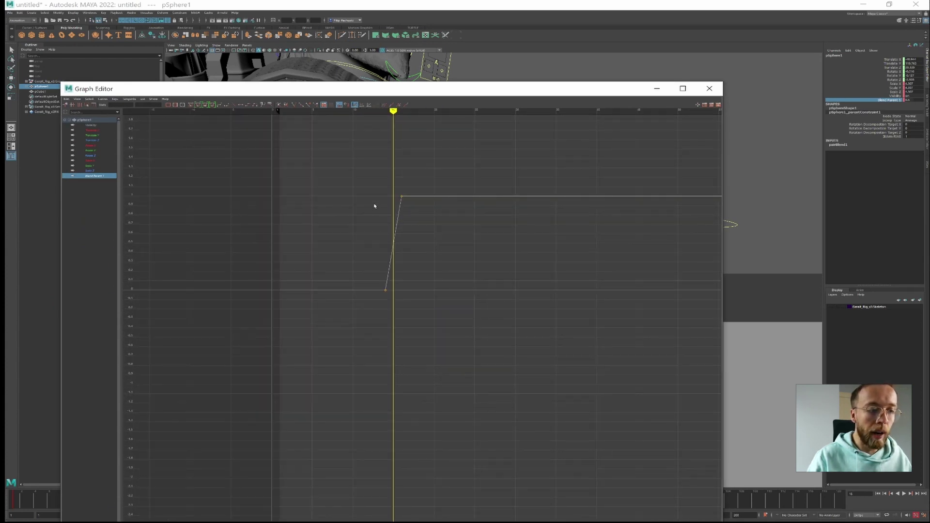
{"action": "middle_click_drag", "start_coordinate": [374, 206], "coordinate": [365, 321], "text": "alt"}
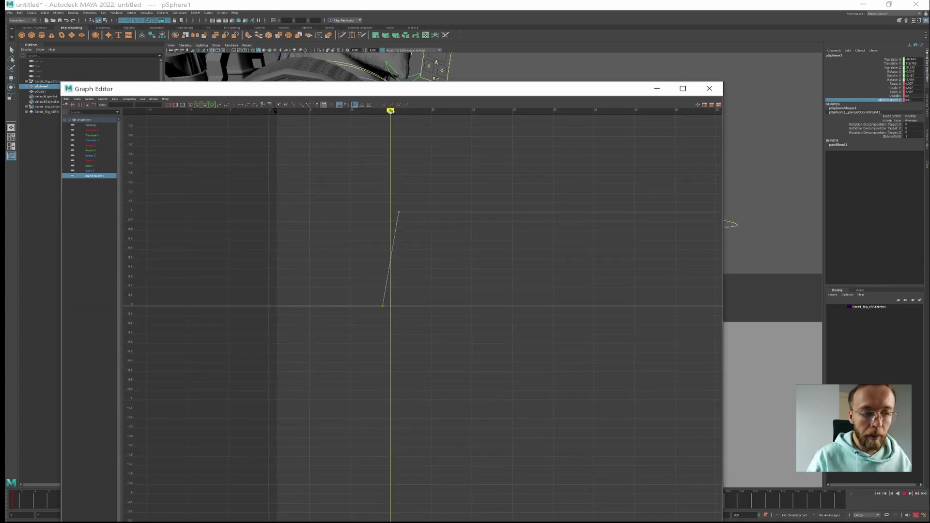
{"action": "left_click", "coordinate": [709, 88]}
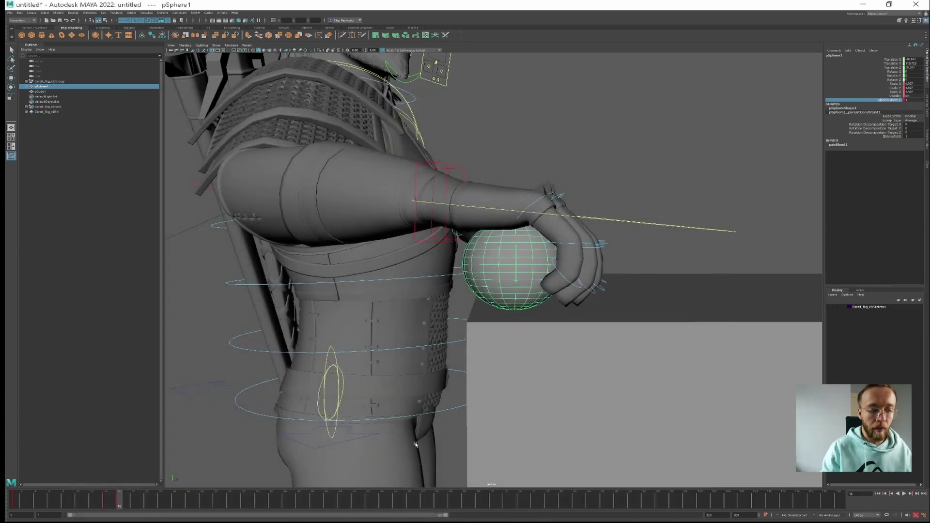